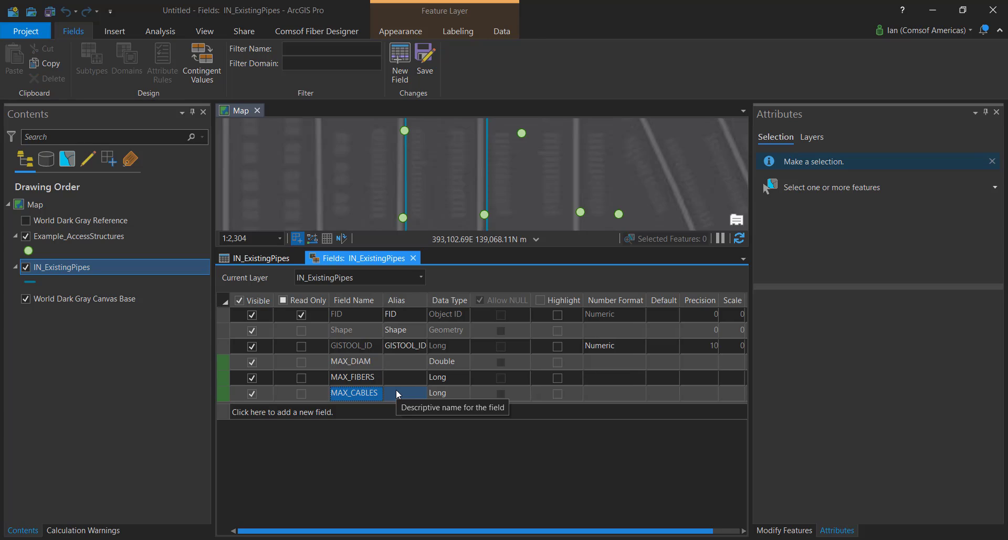
# Step: Add two new fields named MAX_DUCTS and STRUCT_IDS to the IN_ExistingPipes layer
pyautogui.click(343, 412)
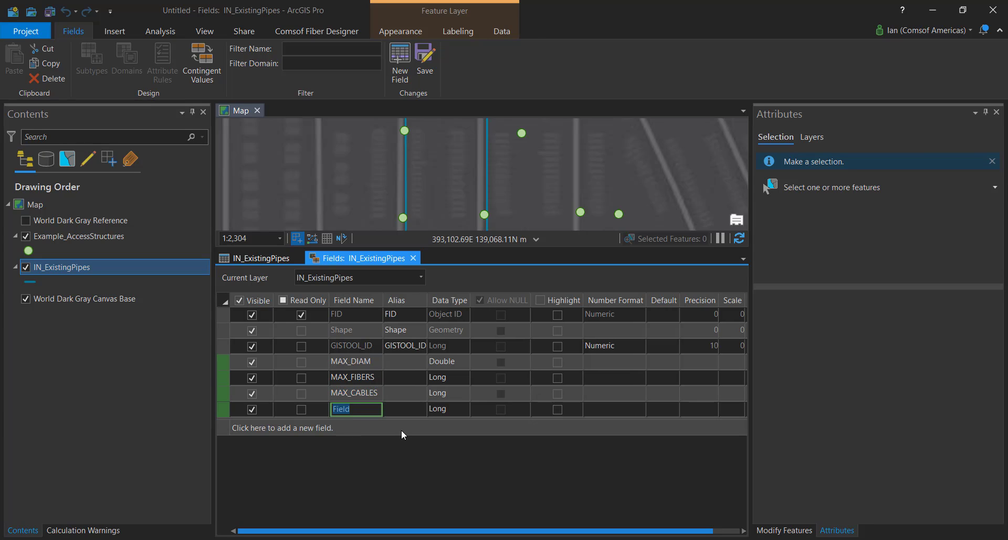
pyautogui.write('MAX_DUCTS')
pyautogui.click(368, 426)
pyautogui.write('STRUC')
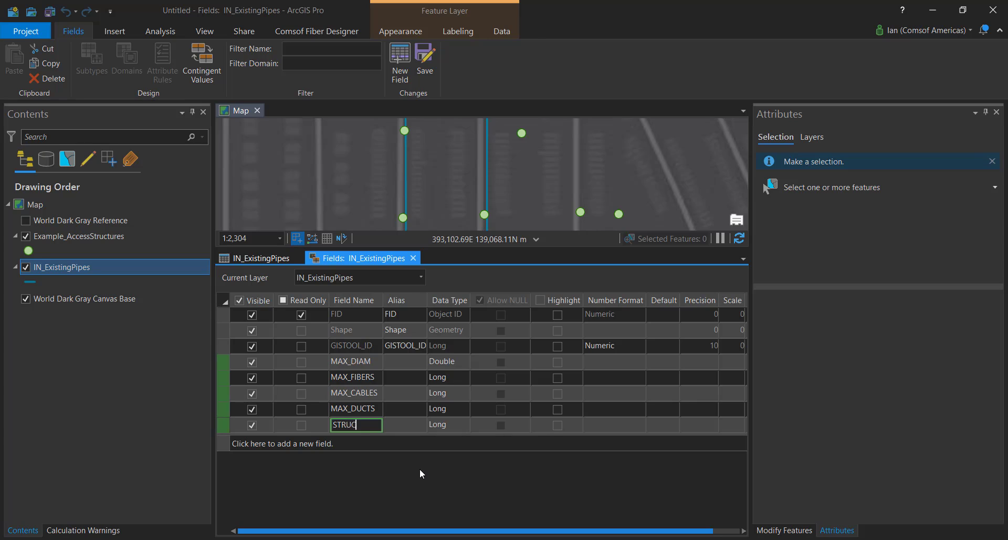
pyautogui.write('T_IDS')
pyautogui.press('Tab')
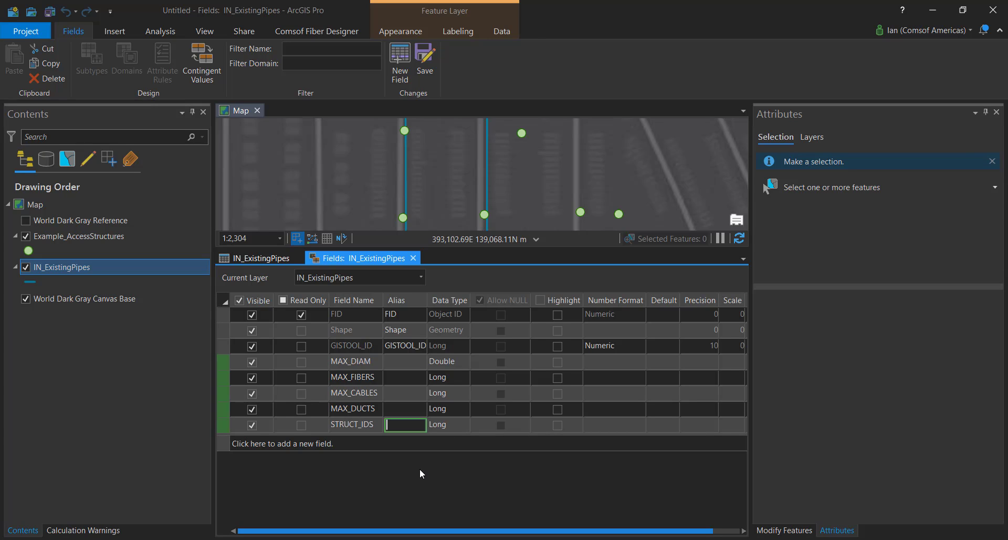
# Step: Set the STRUCT_IDS data type to Text, save the field changes and close the fields view
pyautogui.press('Tab')
pyautogui.hotkey('alt', 'Down')
pyautogui.press('Down')
pyautogui.press('Down')
pyautogui.press('Down')
pyautogui.press('Down')
pyautogui.press('Return')
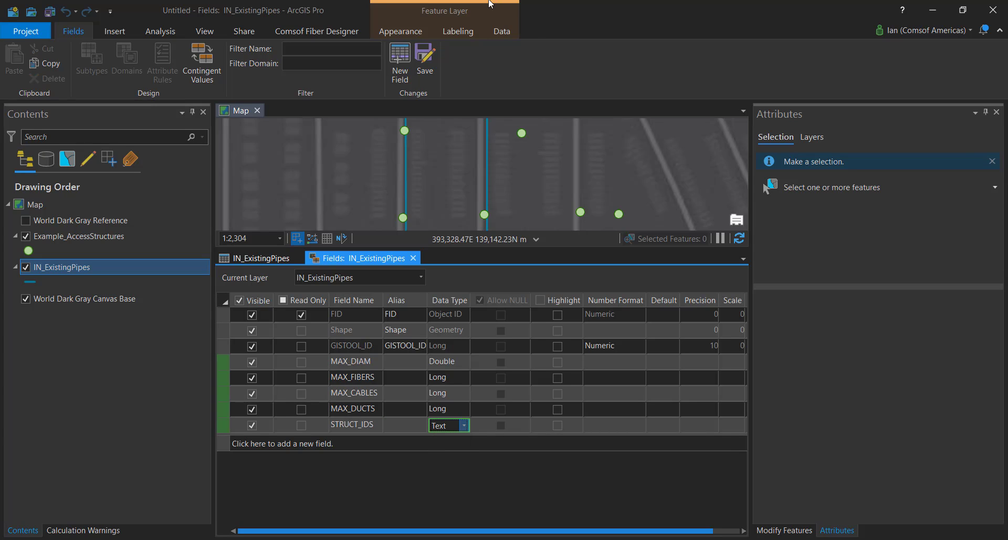
pyautogui.click(425, 60)
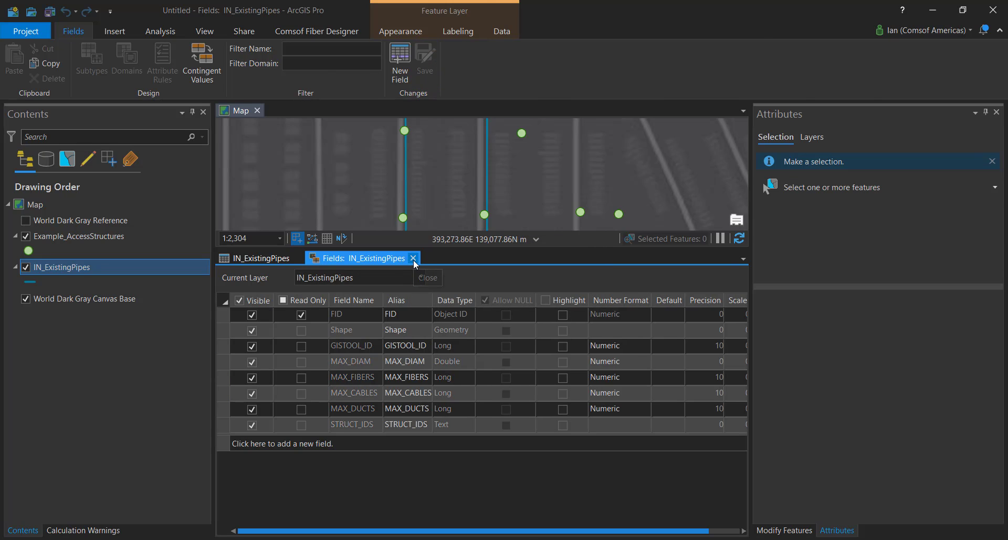
pyautogui.click(414, 258)
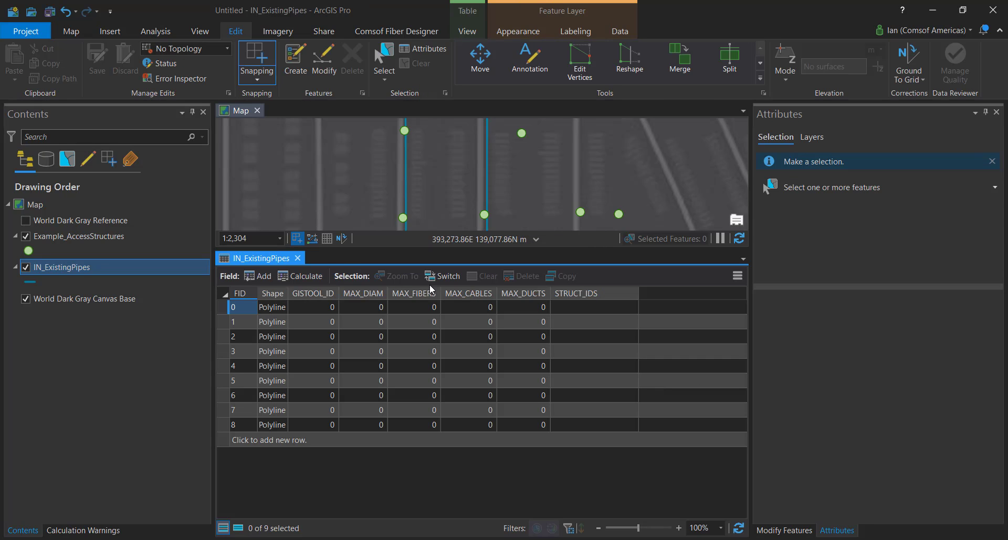
# Step: Calculate the MAX_DIAM field as 2 for all pipes in IN_ExistingPipes
pyautogui.rightClick(360, 294)
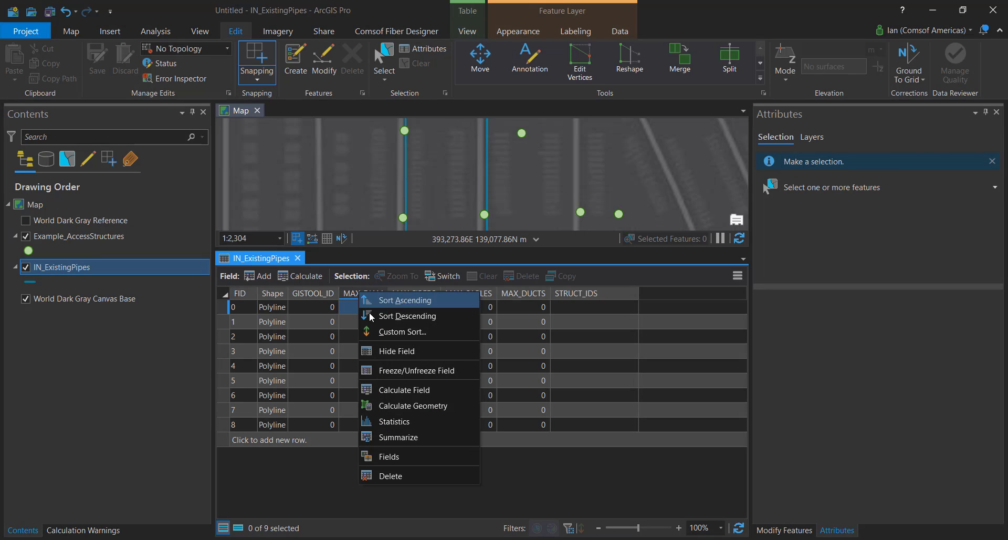
pyautogui.click(385, 389)
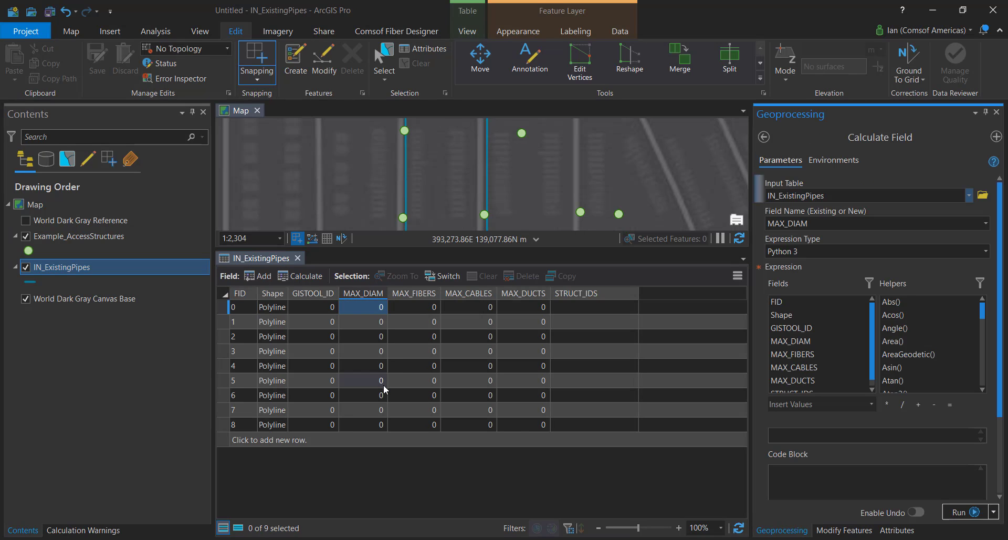
pyautogui.click(795, 434)
pyautogui.write('2')
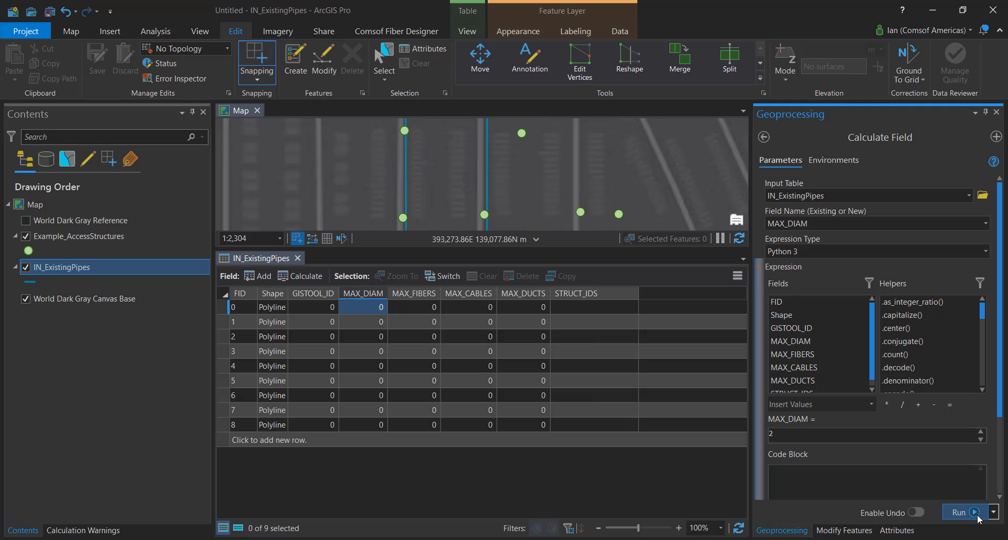
pyautogui.click(977, 516)
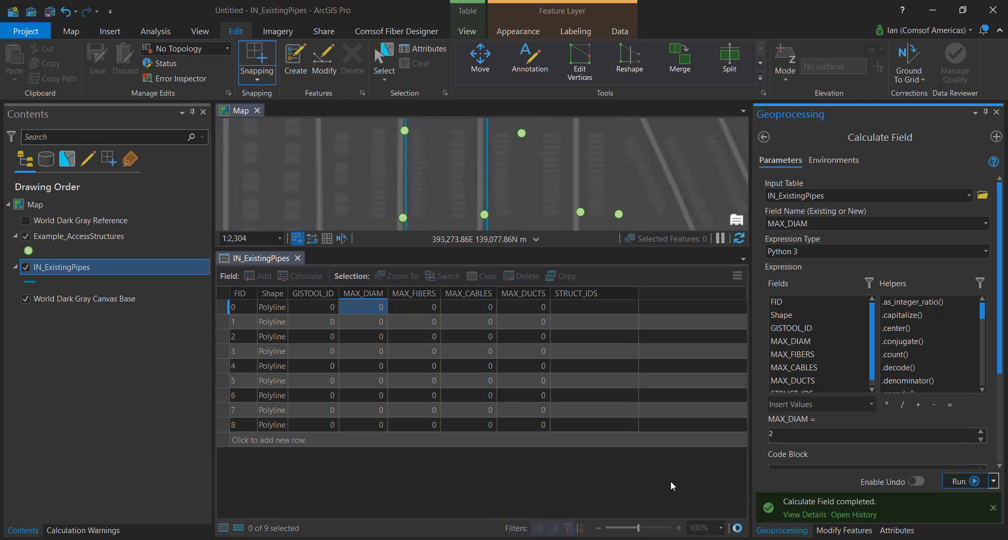
# Step: Calculate the MAX_FIBERS field as 24 for all existing pipes, and close the tool and the attribute table
pyautogui.click(986, 223)
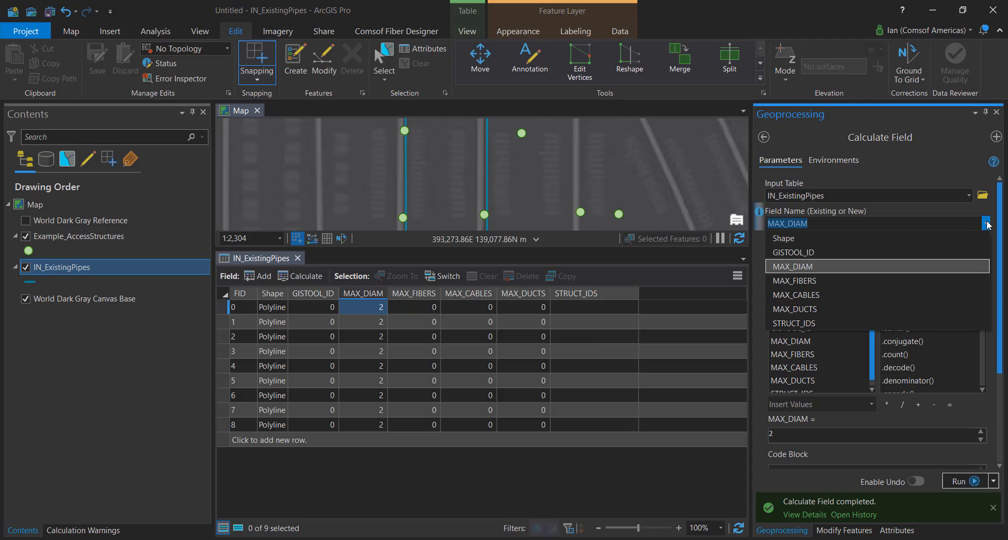
pyautogui.click(839, 280)
pyautogui.click(795, 435)
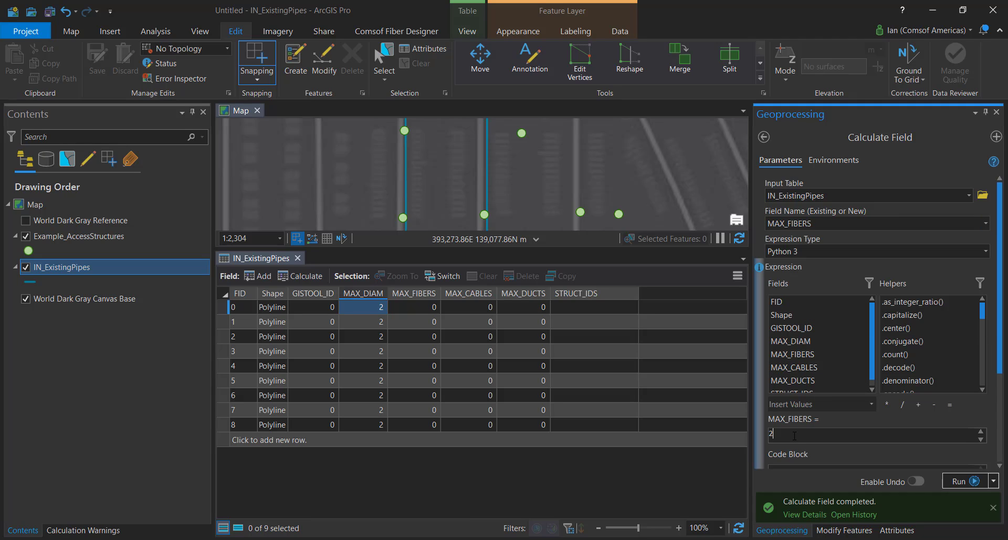
pyautogui.write('4')
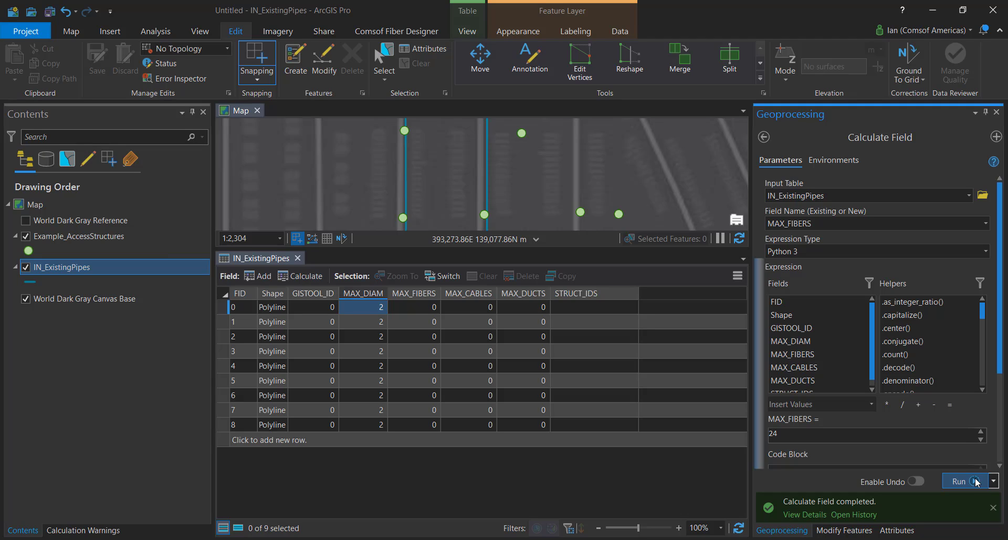
pyautogui.click(976, 481)
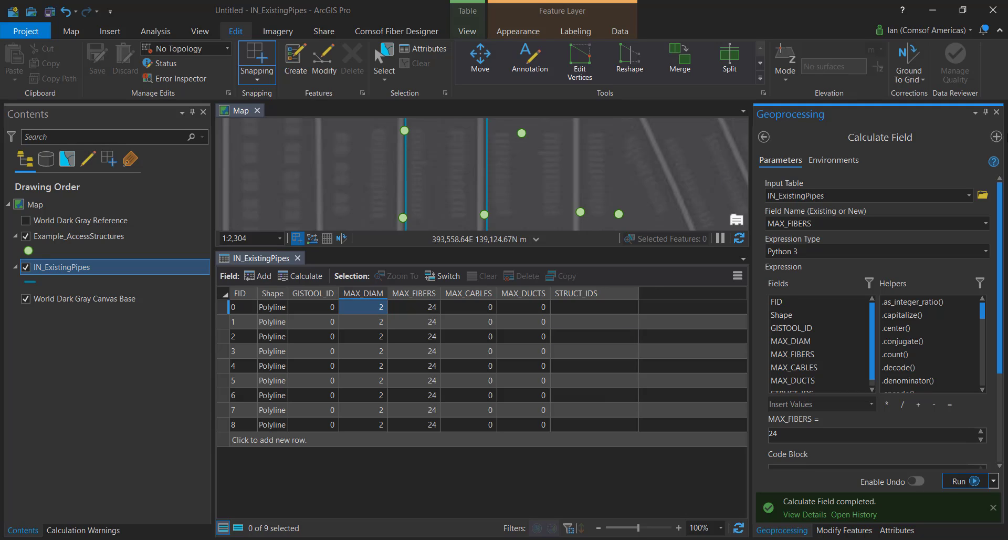
pyautogui.click(997, 112)
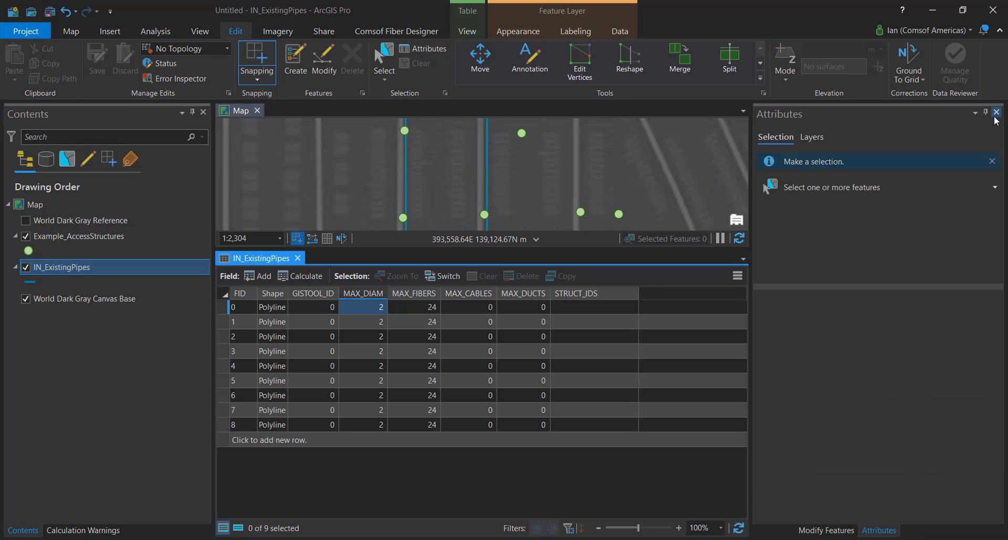
pyautogui.click(298, 258)
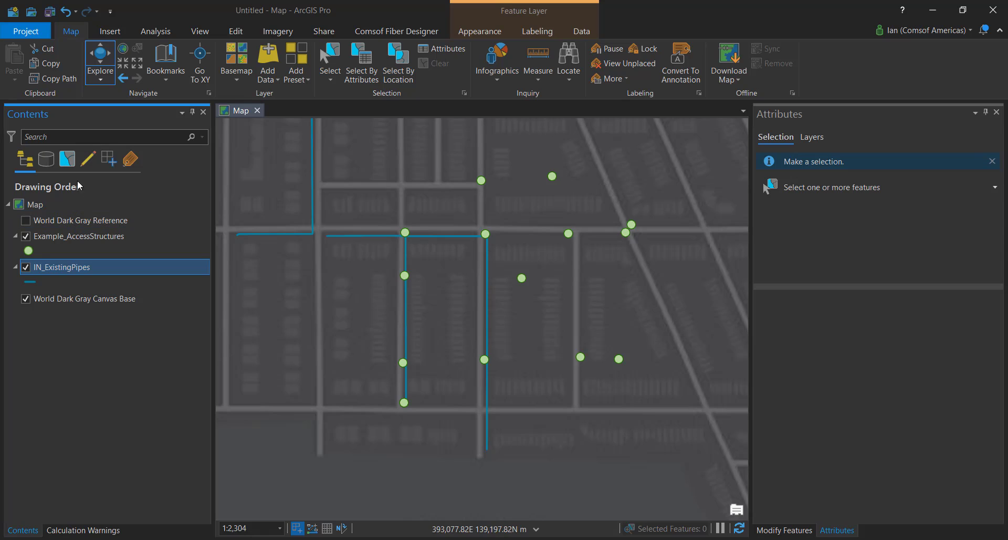
# Step: Make IN_ExistingPipes non-selectable and select the four access structures along the straight vertical pipe
pyautogui.click(67, 159)
pyautogui.click(25, 252)
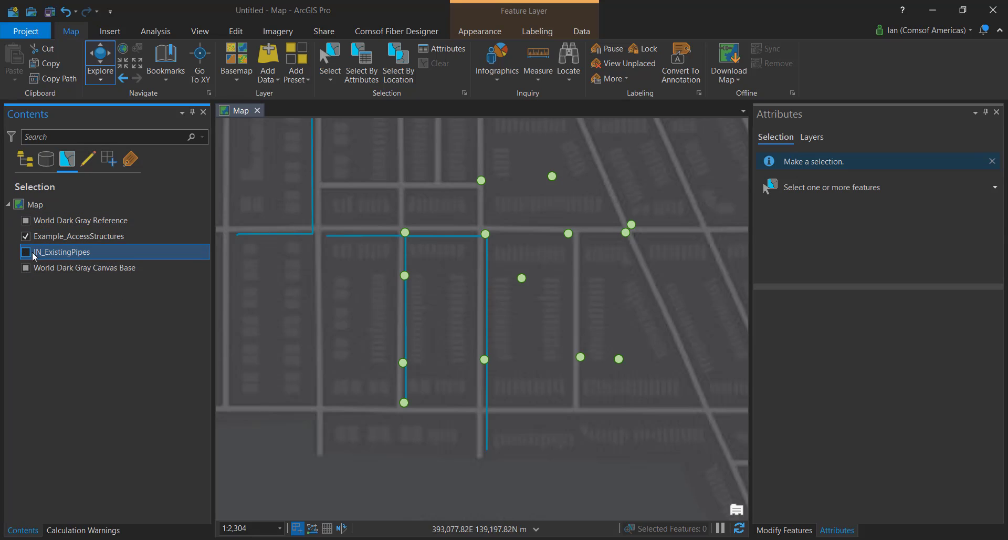
pyautogui.click(330, 57)
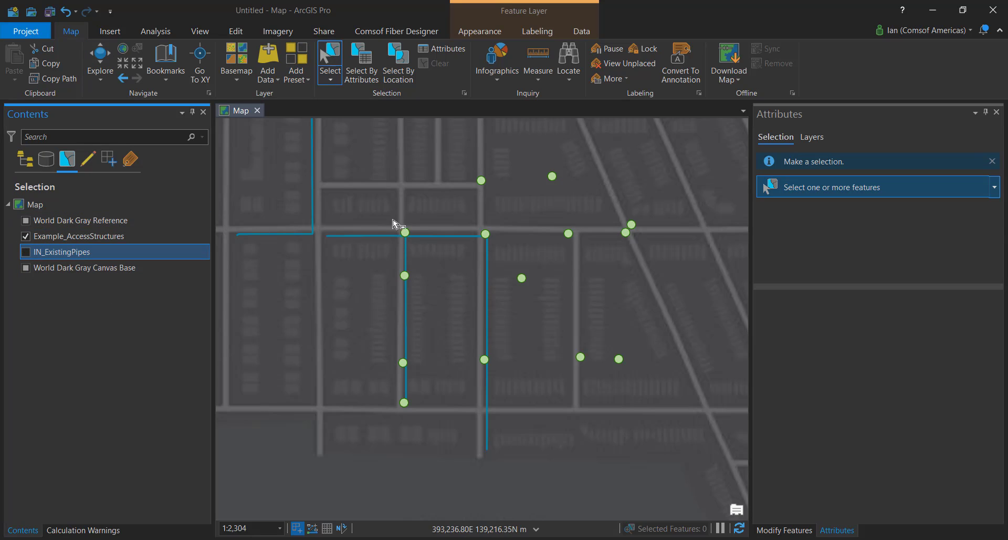
pyautogui.moveTo(394, 225); pyautogui.dragTo(427, 423)
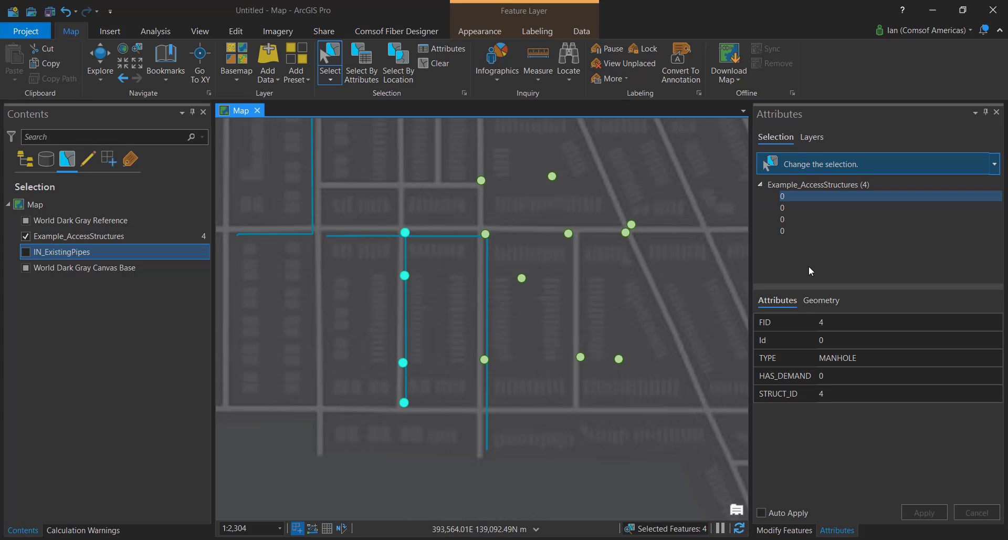
# Step: Check the TYPE and STRUCT_ID of each of the four selected access structures
pyautogui.click(829, 194)
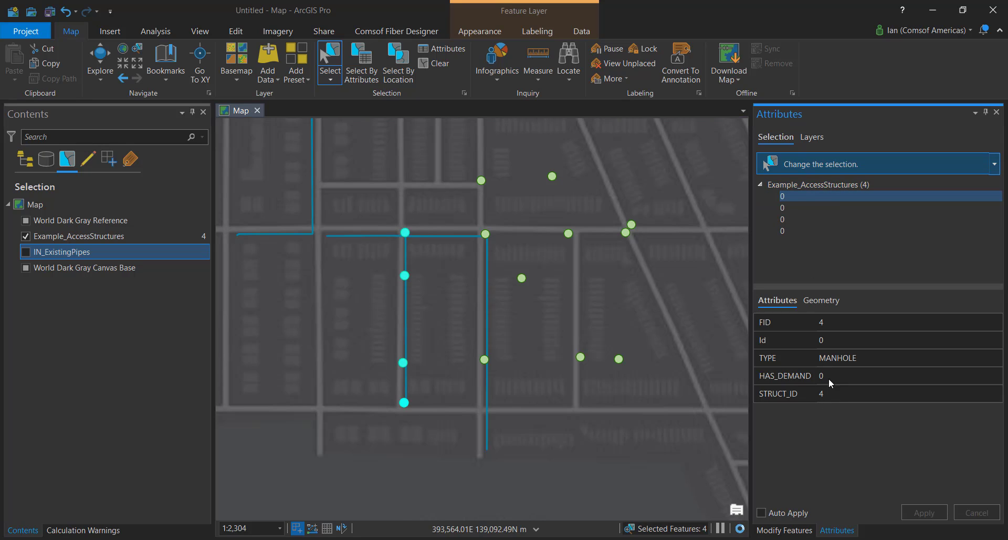
pyautogui.click(790, 209)
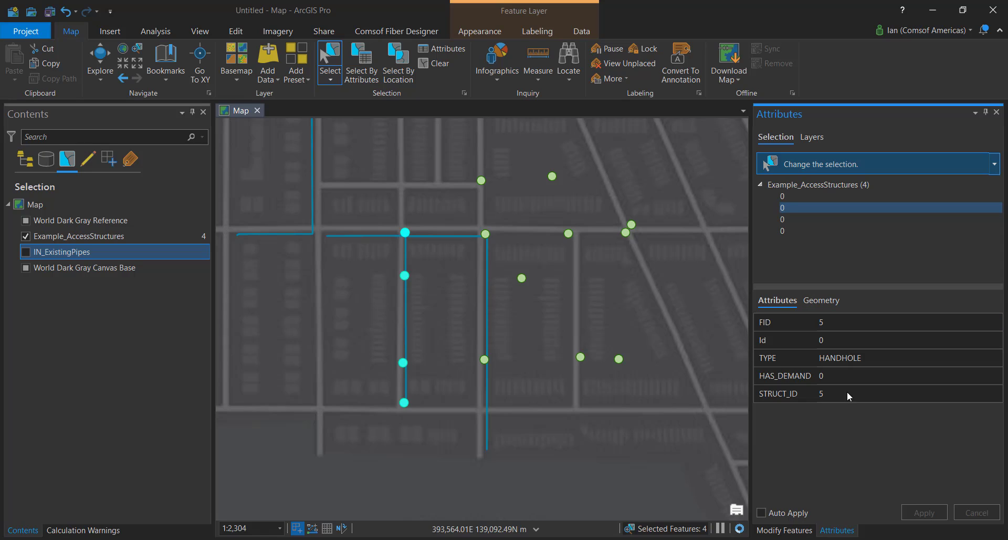
pyautogui.click(796, 220)
pyautogui.keyDown('shift'); pyautogui.click(790, 231); pyautogui.keyUp('shift')
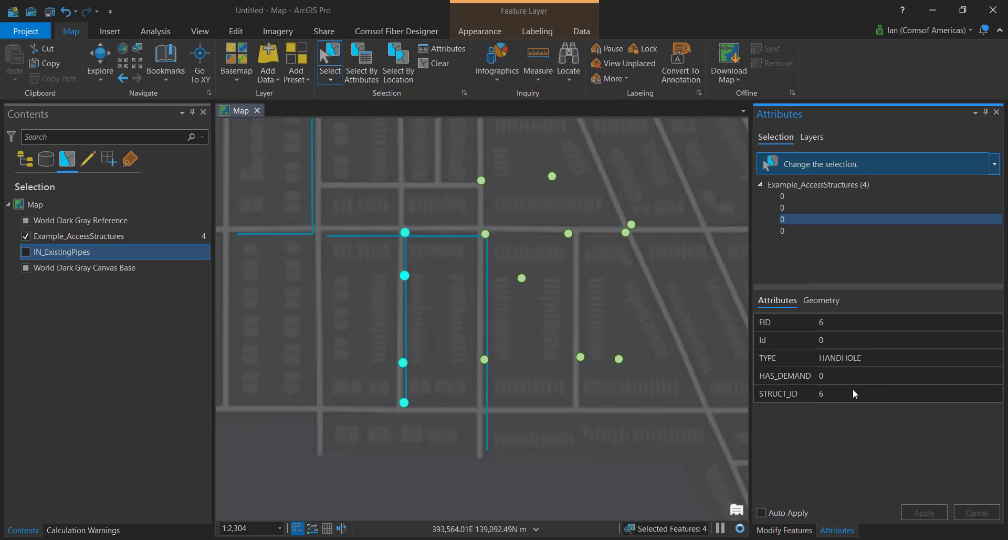
pyautogui.click(794, 229)
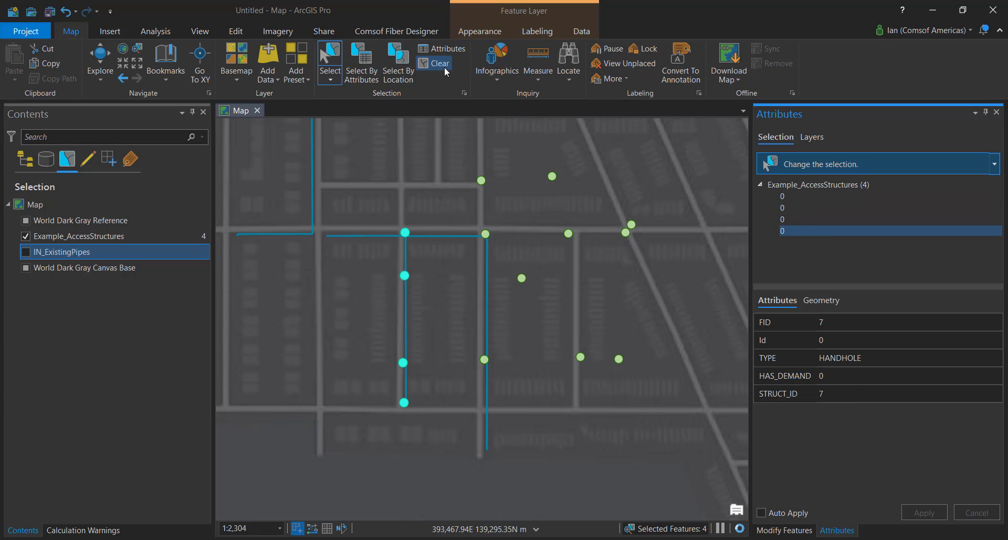
# Step: Make IN_ExistingPipes selectable again and set STRUCT_IDS to 4,5,7 on the straight vertical pipe running through those access structures
pyautogui.click(26, 252)
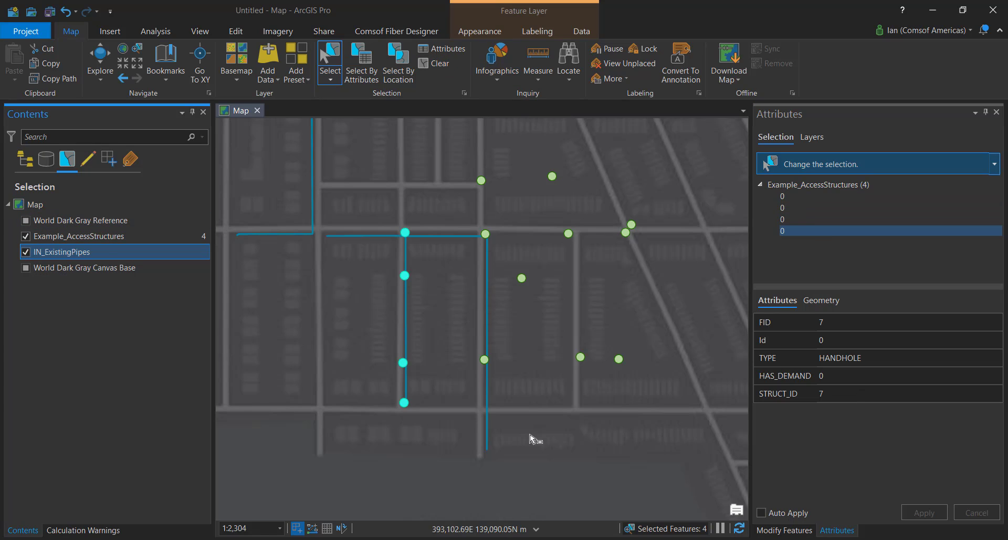
pyautogui.click(408, 320)
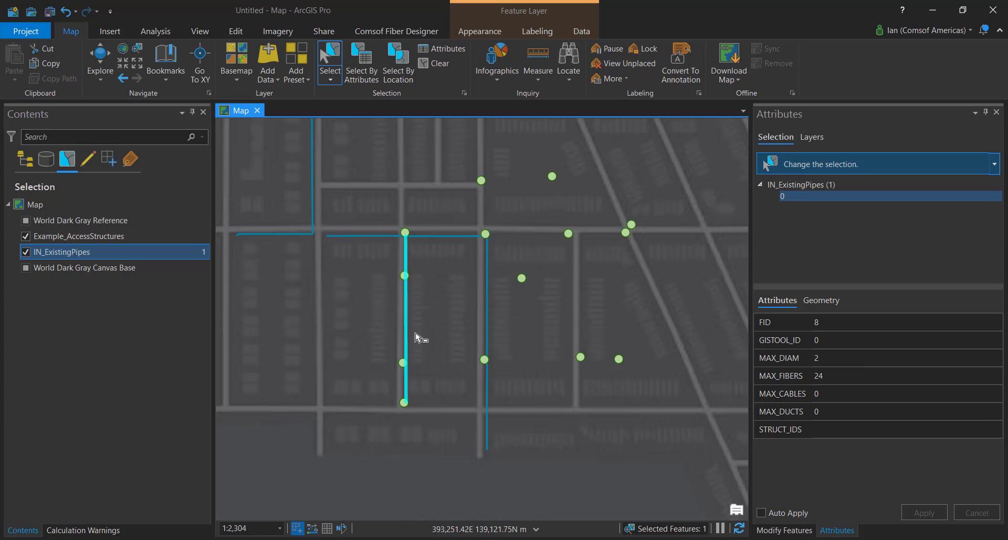
pyautogui.click(827, 430)
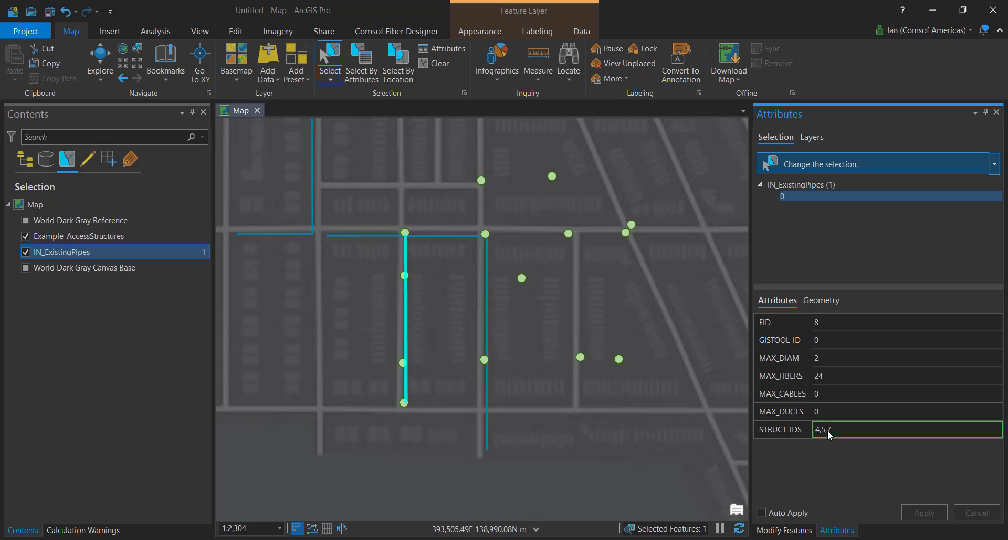
pyautogui.write(',7')
pyautogui.press('Tab')
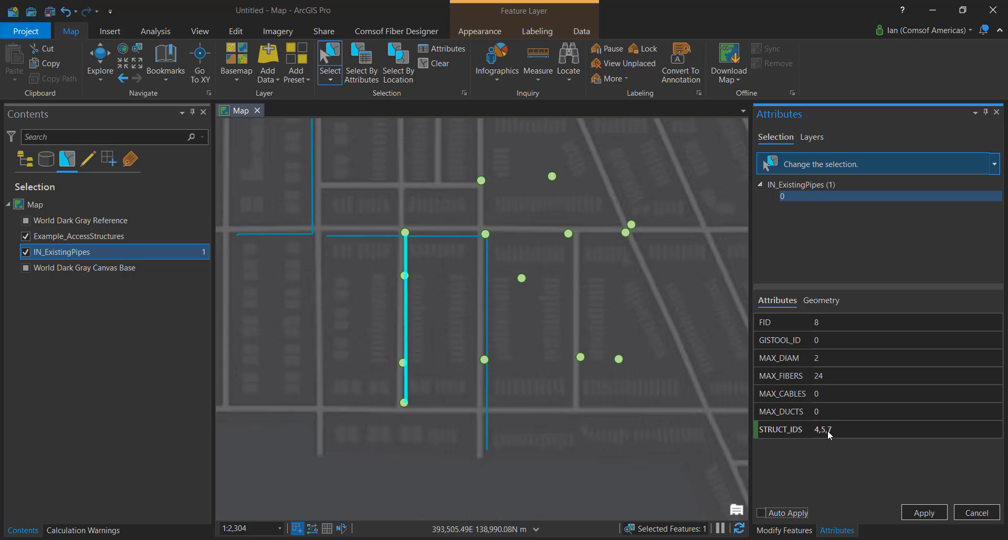
pyautogui.click(936, 516)
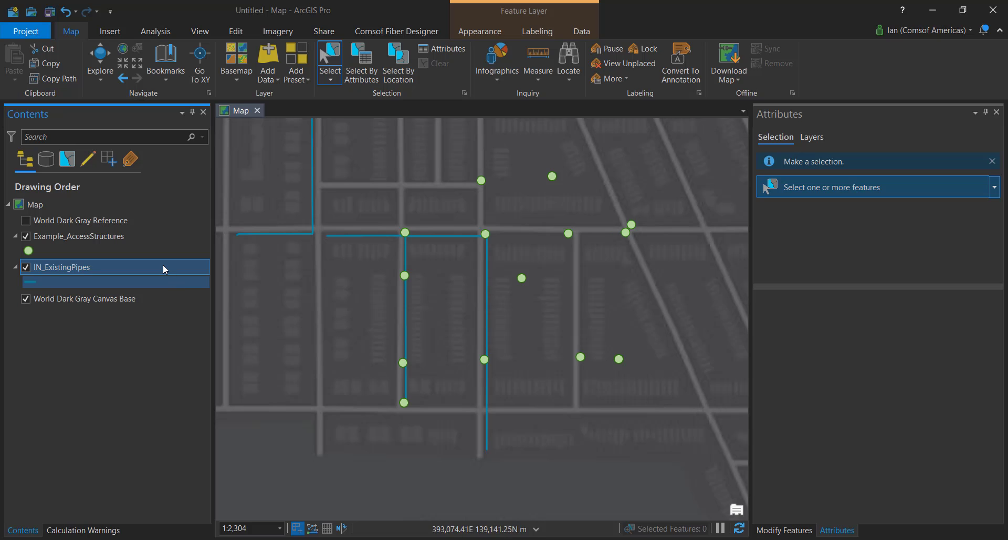
# Step: Add a Text field named SUBTYPE to the IN_ExistingPipes attribute table, save it and close the table
pyautogui.rightClick(162, 268)
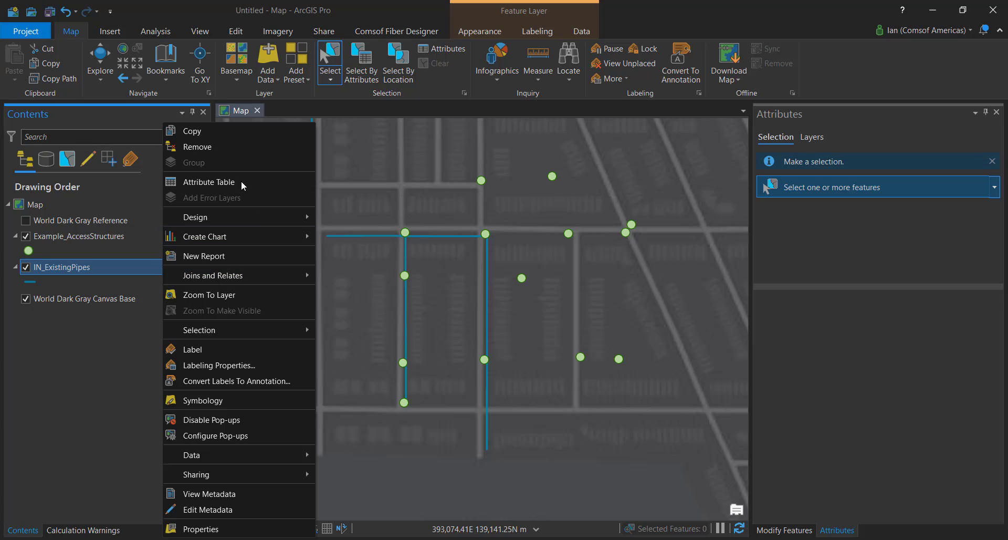
pyautogui.click(242, 183)
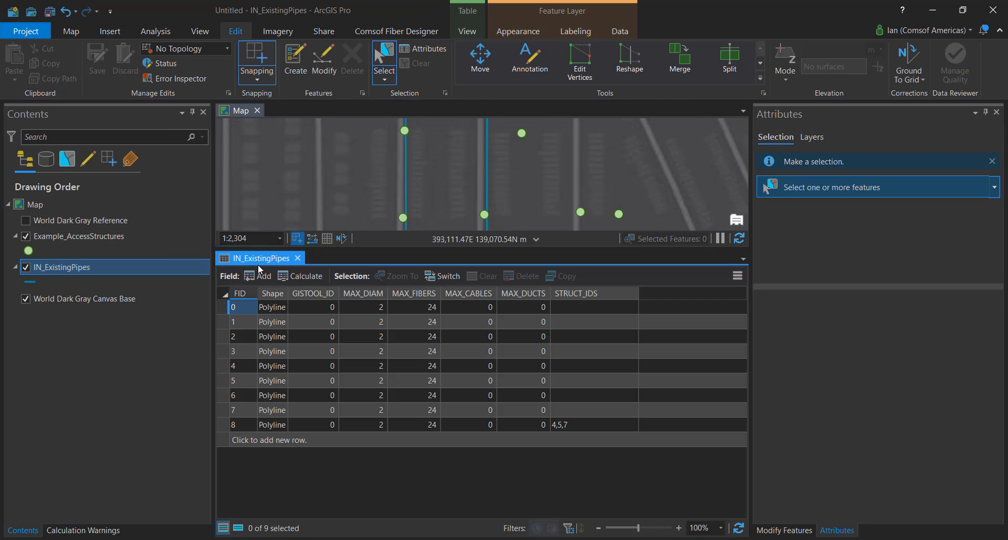
pyautogui.click(260, 277)
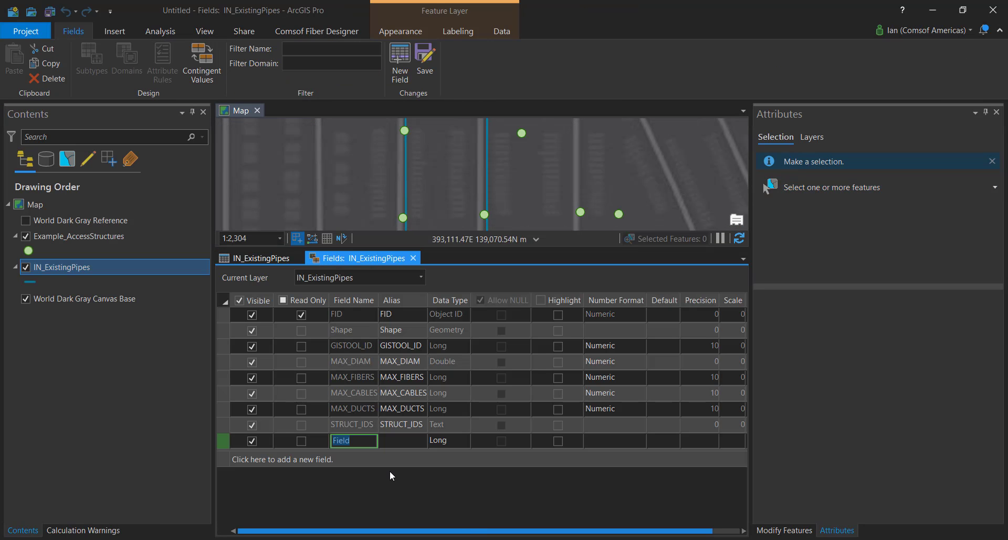
pyautogui.write('SUBTYPE')
pyautogui.press('Tab')
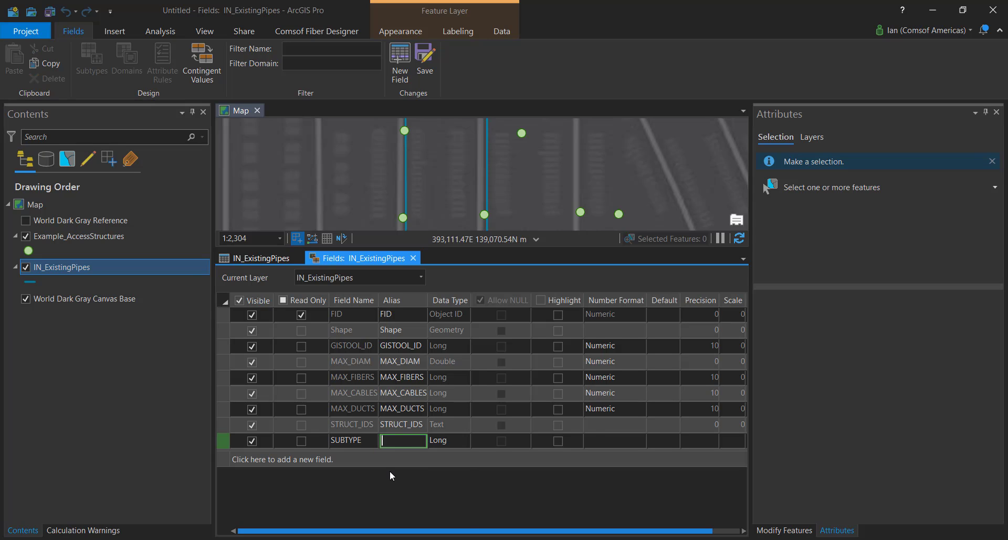
pyautogui.press('Tab')
pyautogui.write('t')
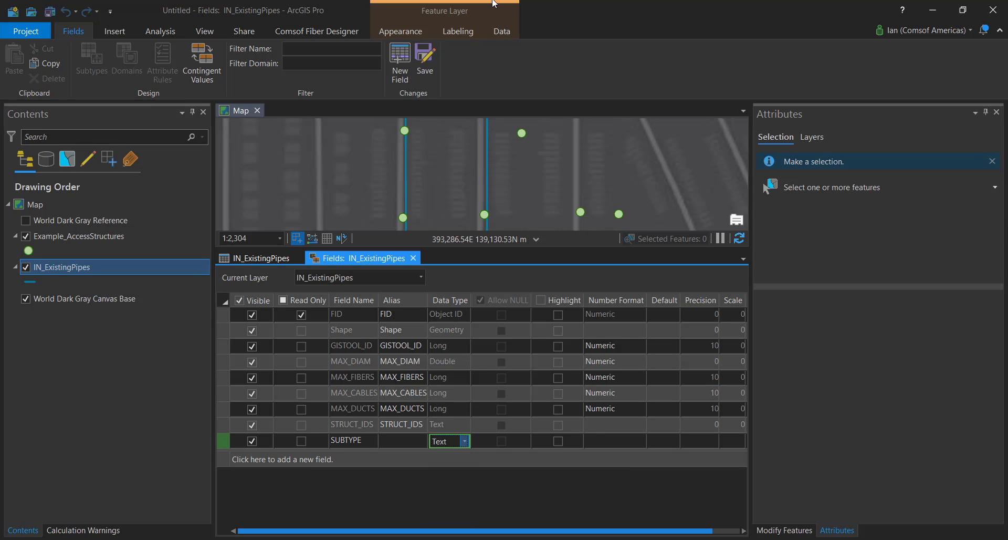
pyautogui.click(425, 57)
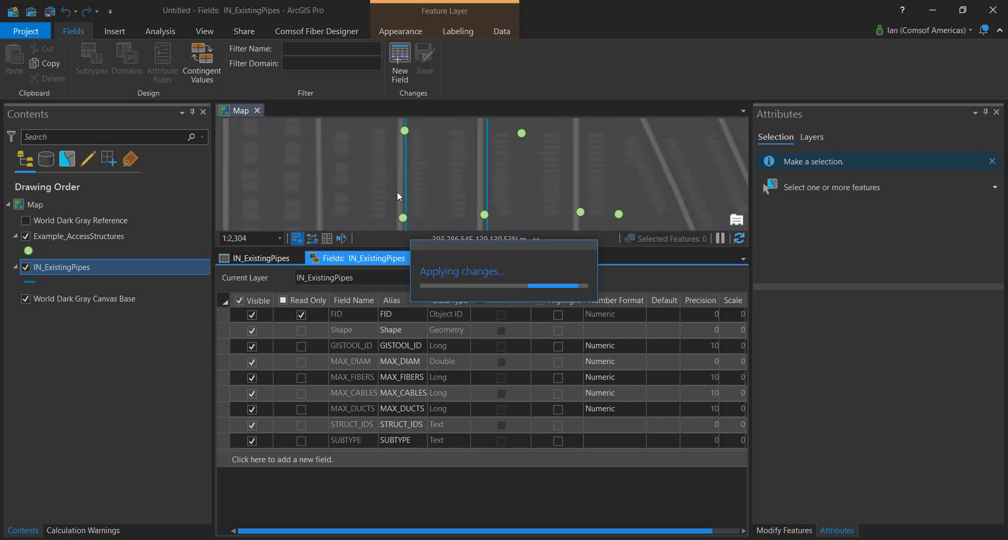
pyautogui.middleClick(346, 258)
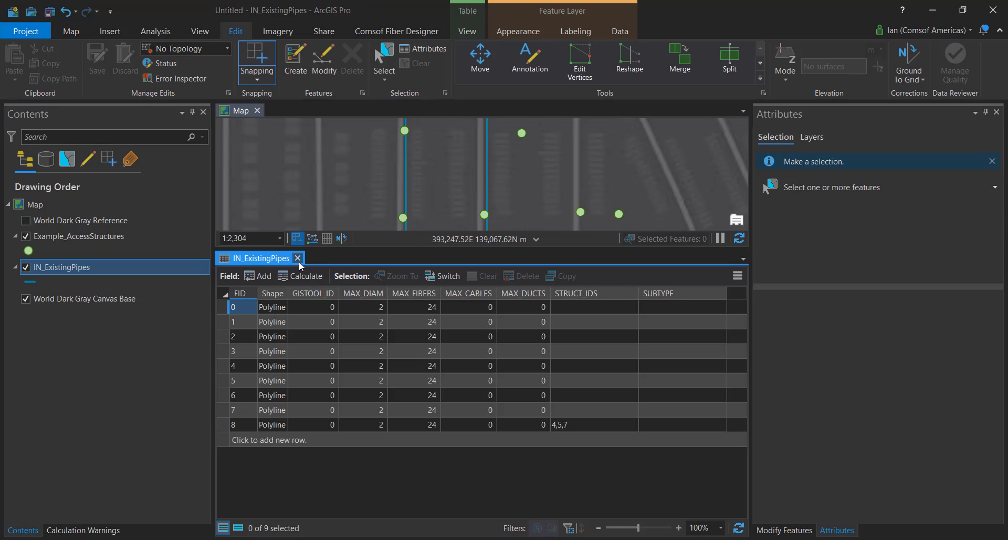
pyautogui.click(299, 258)
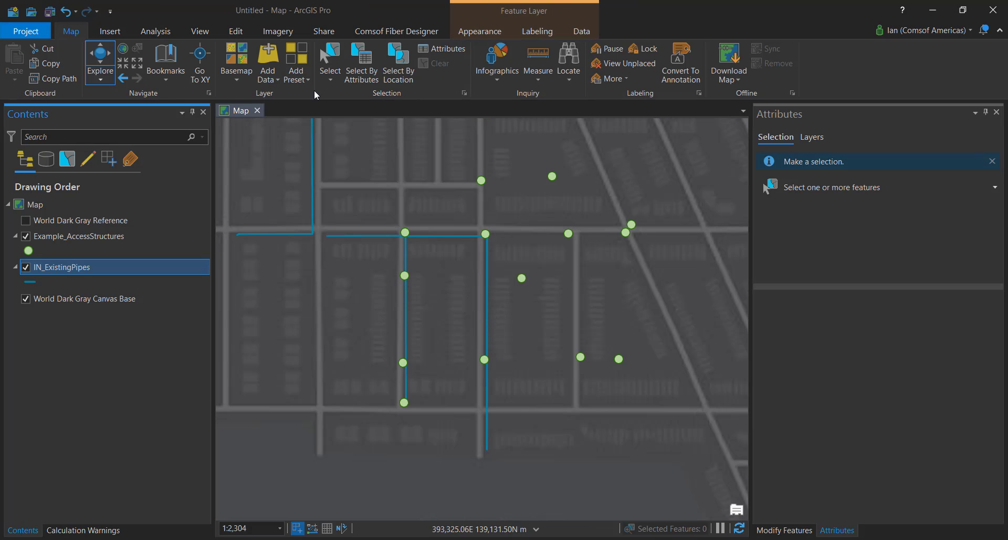
# Step: Select the L-shaped existing pipe and apply OTHER_TELCO as its SUBTYPE
pyautogui.click(330, 56)
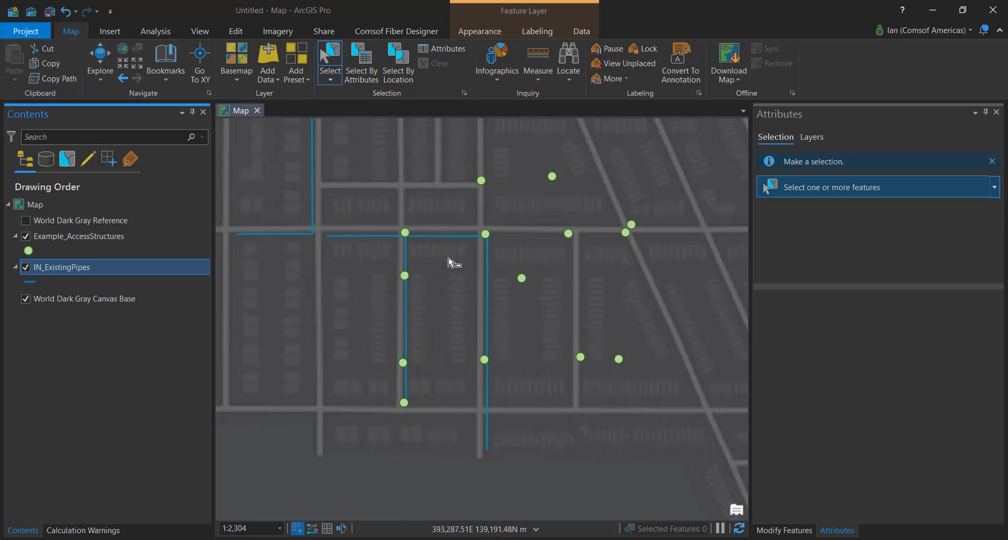
pyautogui.click(484, 286)
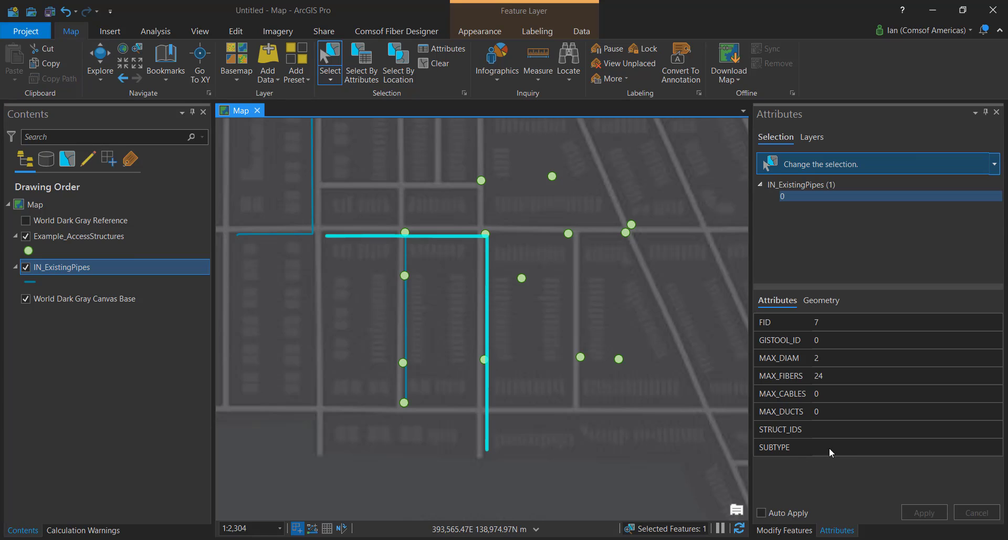
pyautogui.click(839, 447)
pyautogui.write('OT')
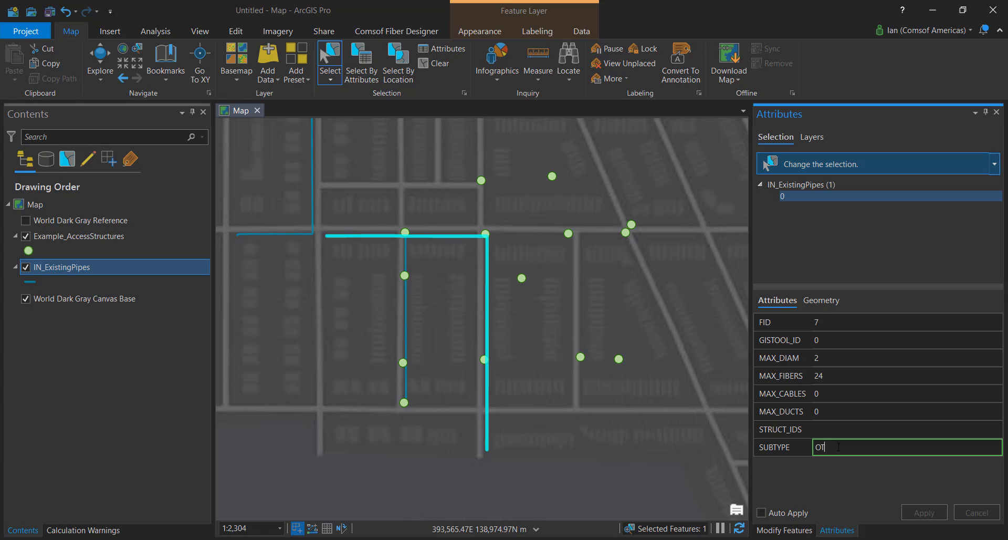
pyautogui.write('HER_TELCO')
pyautogui.press('Tab')
pyautogui.click(910, 513)
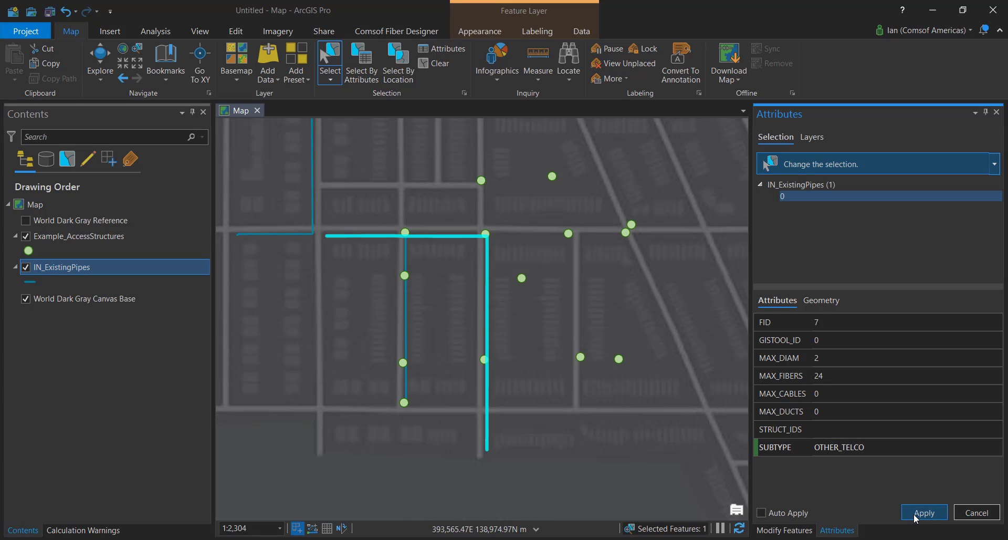